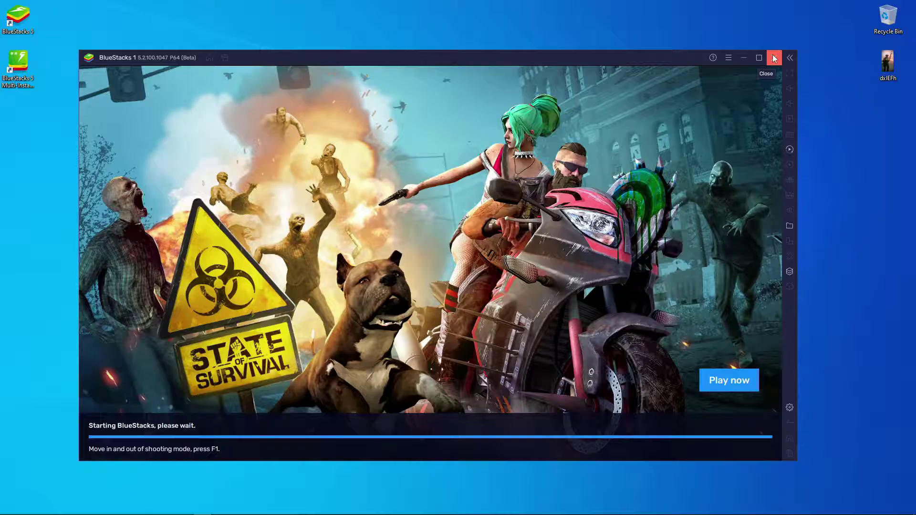
Exit the BlueStacks 1 window and close the Multi-Instance Manager
left_click(771, 55)
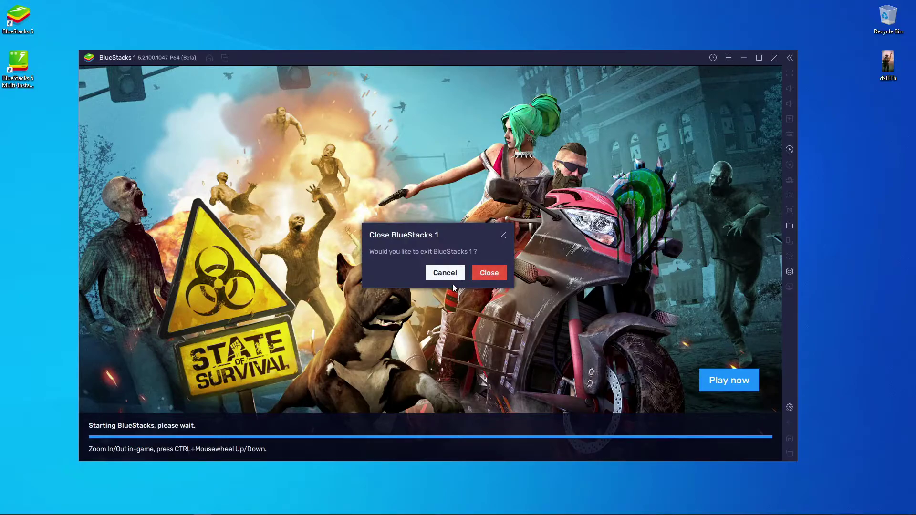
left_click(488, 273)
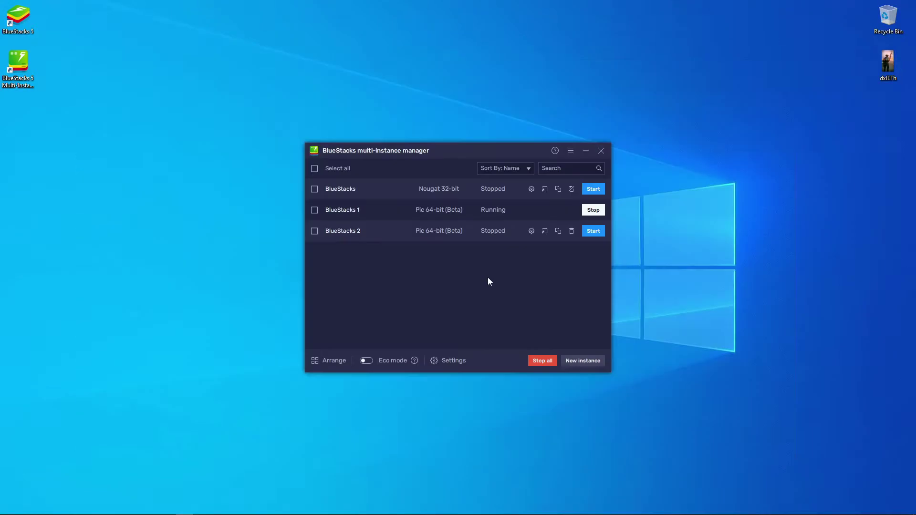
left_click(601, 151)
Refresh the desktop and select the Multi-Instance Manager shortcut
right_click(335, 123)
left_click(374, 157)
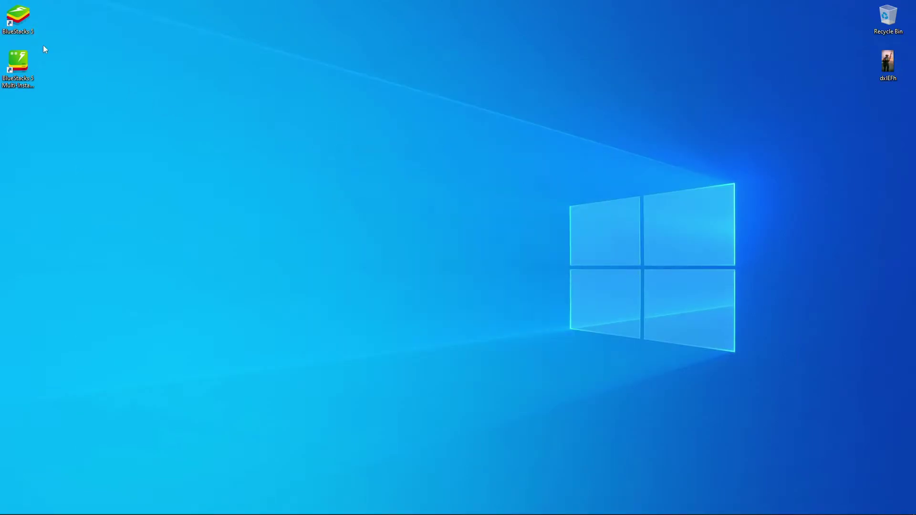
left_click(27, 80)
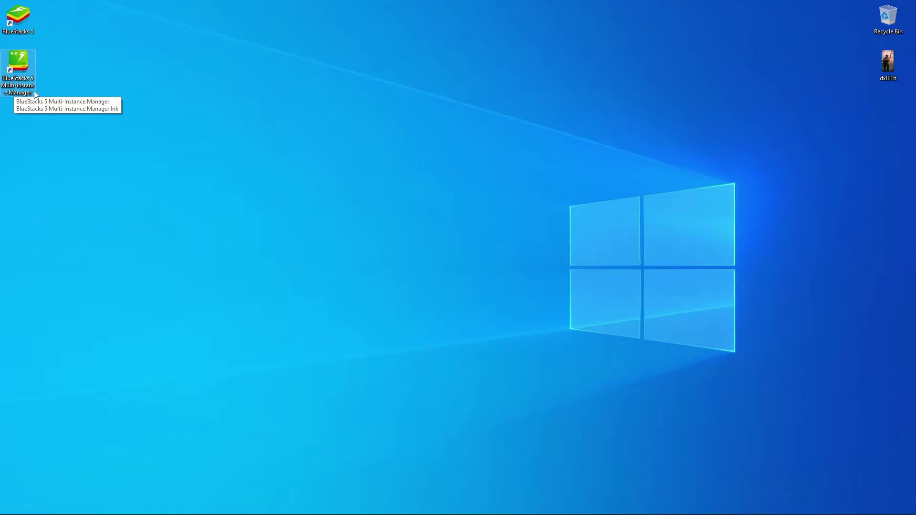
Launch the BlueStacks 5 Multi-Instance Manager from its desktop shortcut
double_click(23, 69)
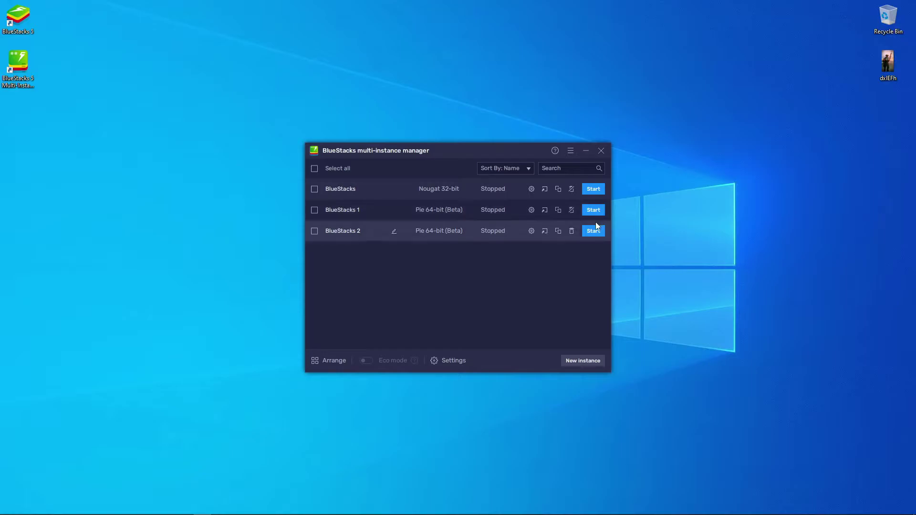
Start a fresh instance running Android Pie 64-bit (Beta) and proceed to its hardware settings
left_click(596, 363)
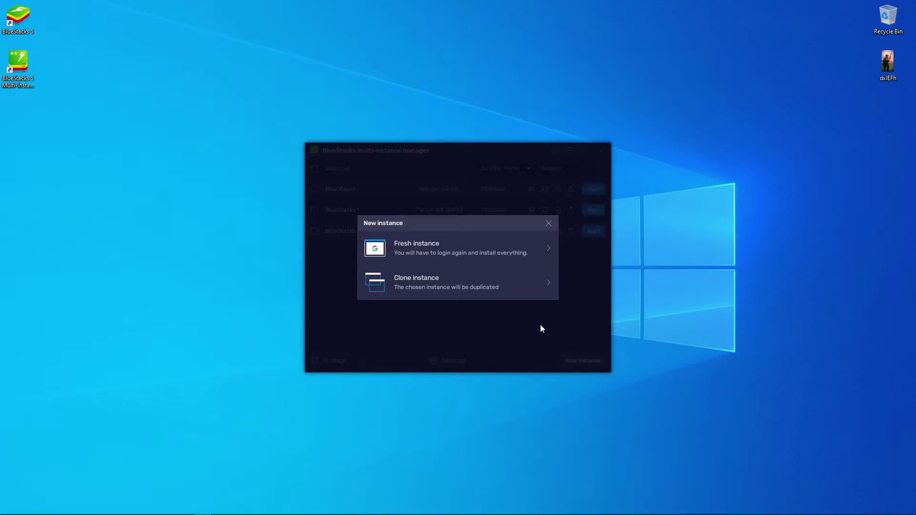
left_click(446, 256)
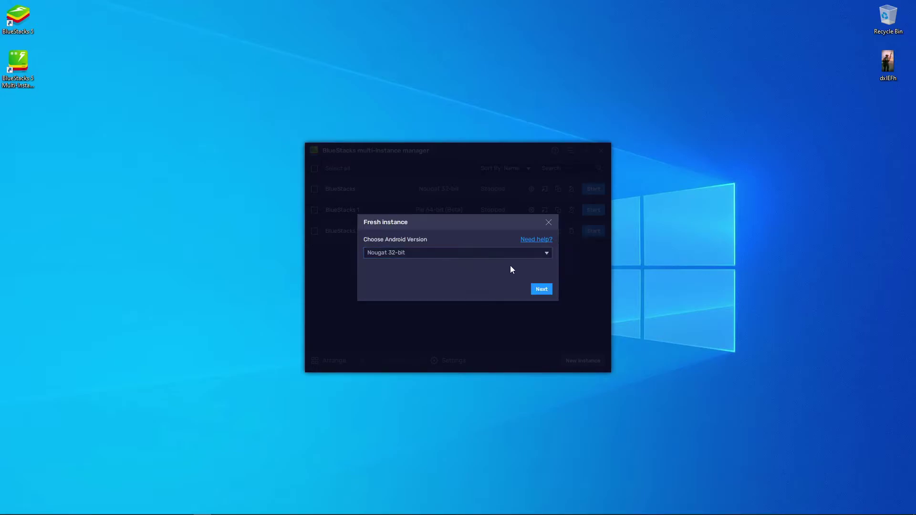
left_click(470, 254)
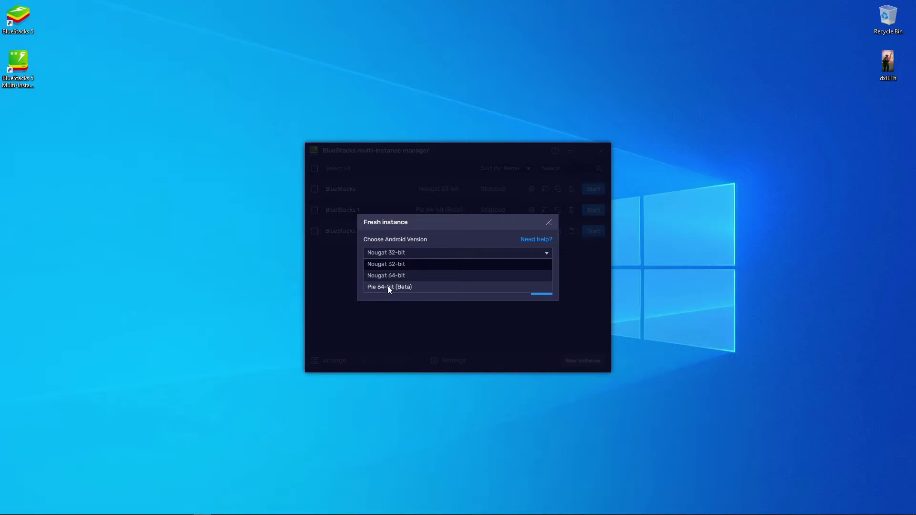
left_click(401, 288)
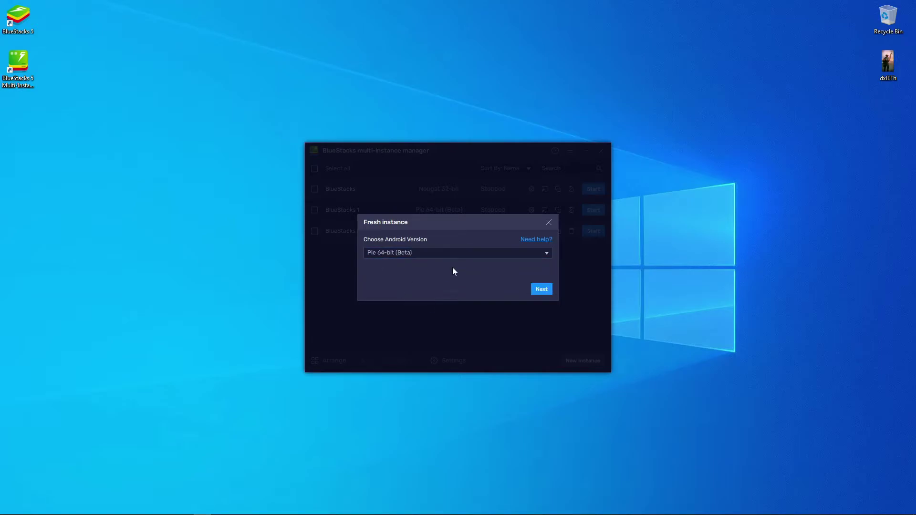
left_click(544, 290)
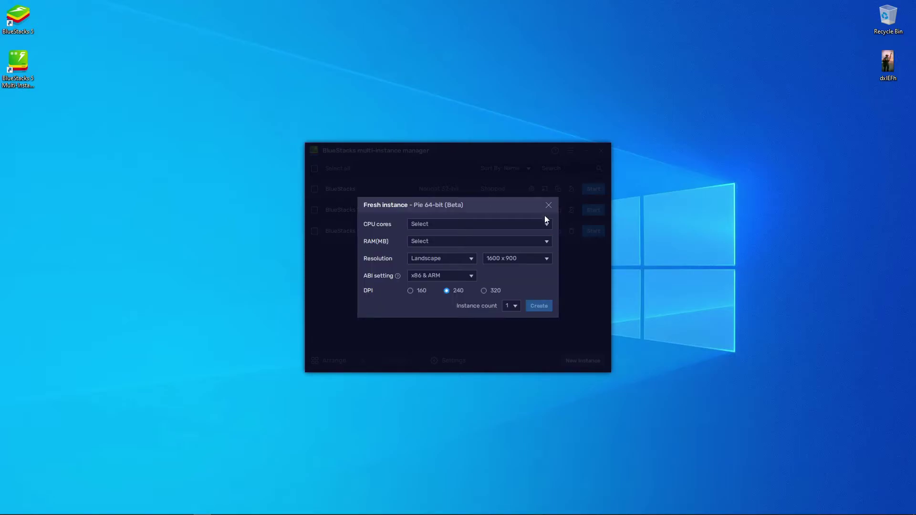
Create the instance with High (4 Cores) CPU, High (4 GB) RAM, 1920 x 1080, x86 & ARM ABI
left_click(516, 225)
left_click(433, 234)
left_click(487, 242)
left_click(433, 252)
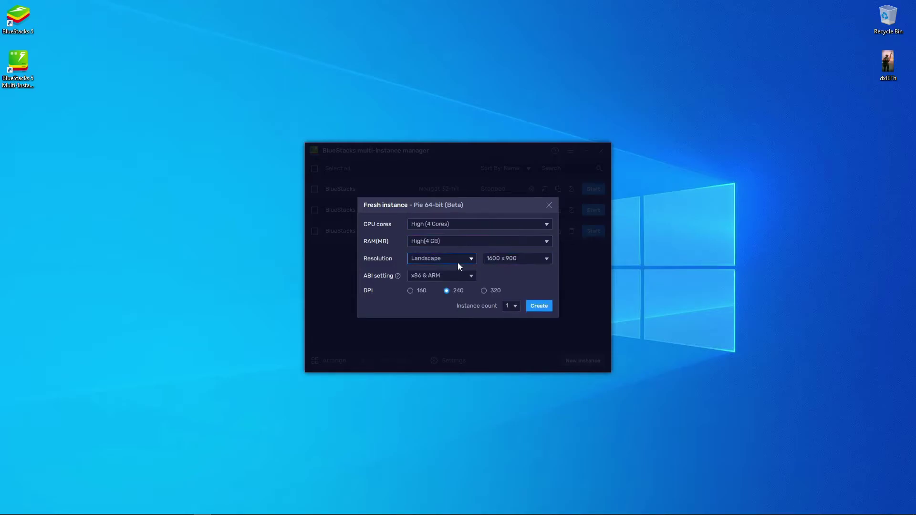
left_click(520, 260)
left_click(519, 231)
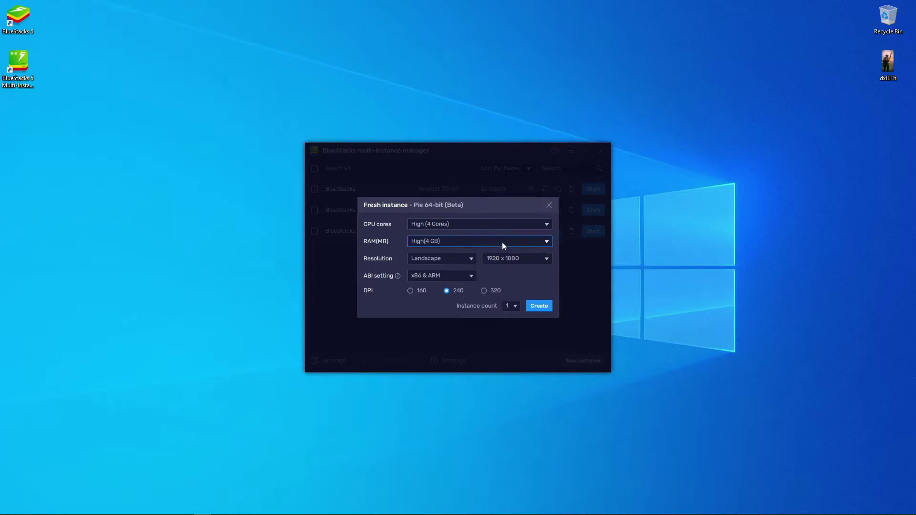
left_click(454, 279)
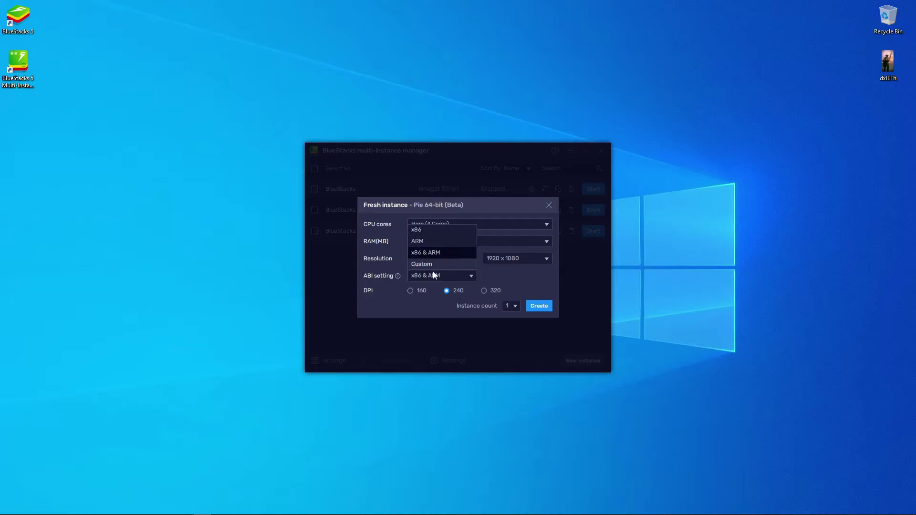
left_click(483, 289)
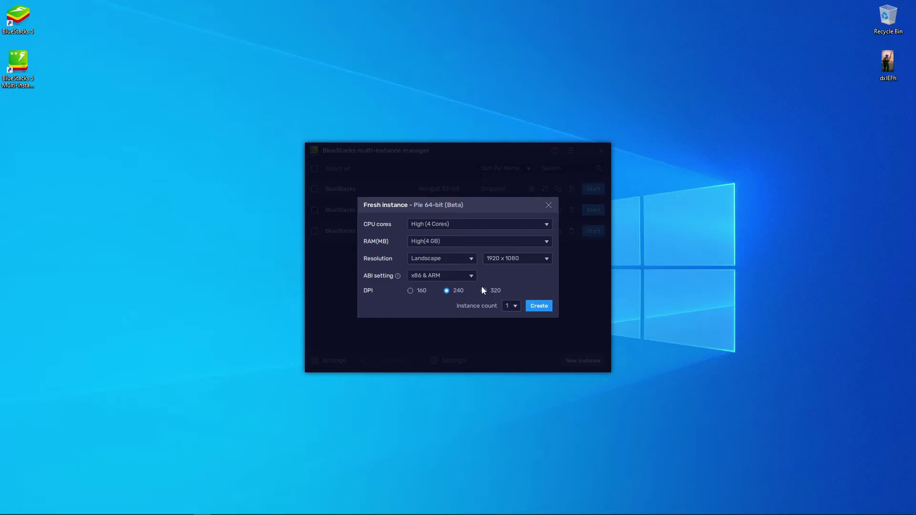
left_click(545, 308)
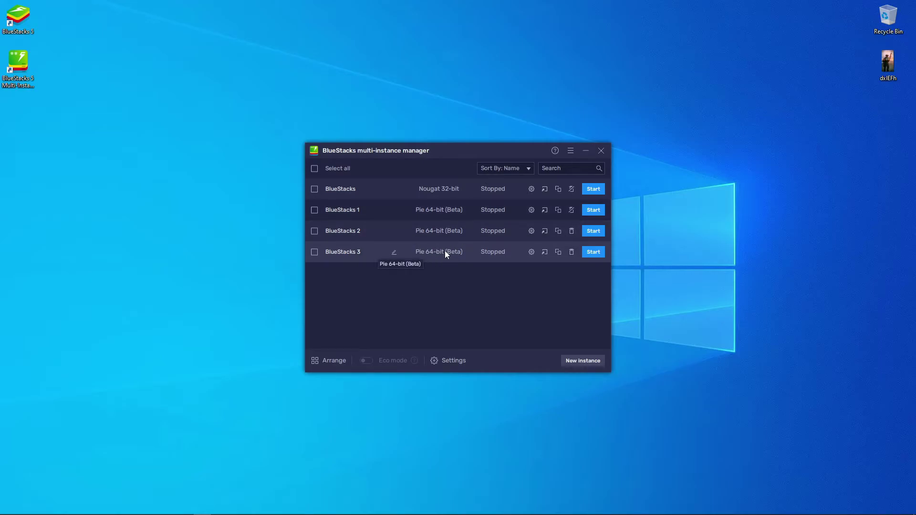
Delete the BlueStacks 2 instance and start the new BlueStacks 3 instance
left_click(571, 231)
left_click(516, 278)
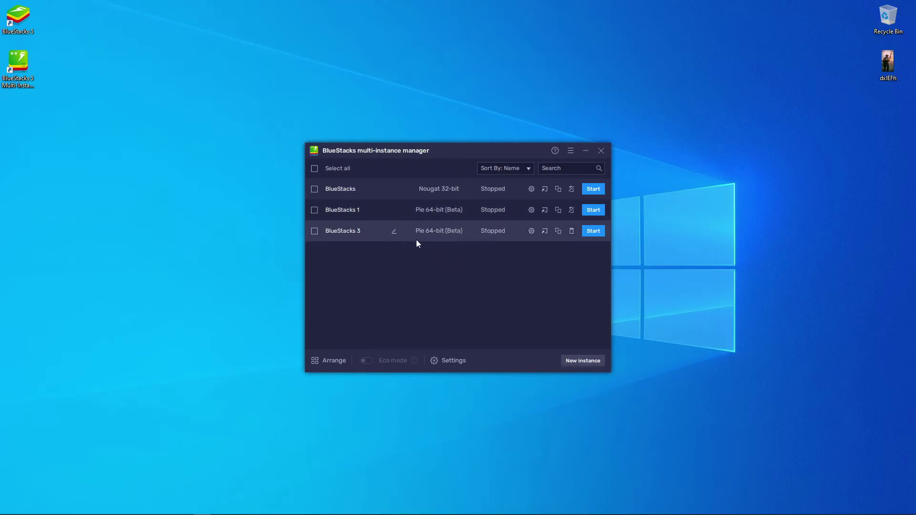
left_click(593, 231)
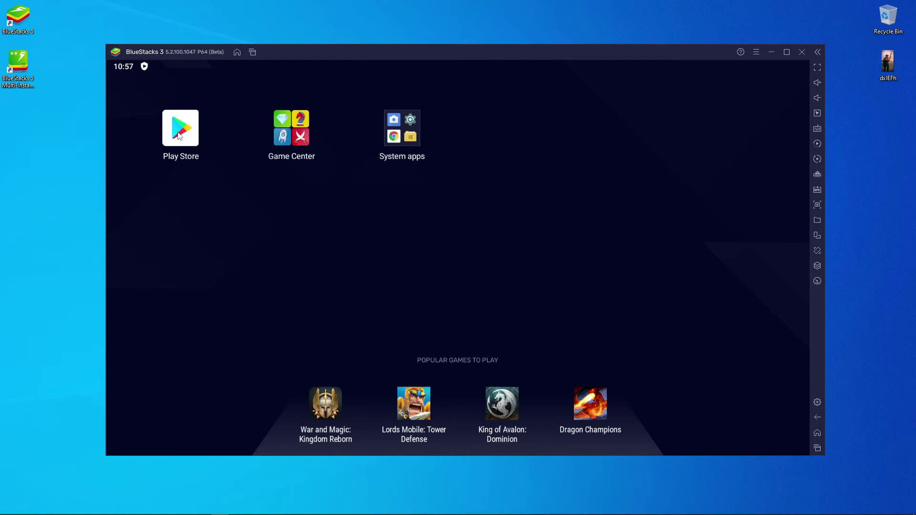
Sign into the Play Store with the Google account, agreeing to the terms and accepting Google Services
left_click(194, 136)
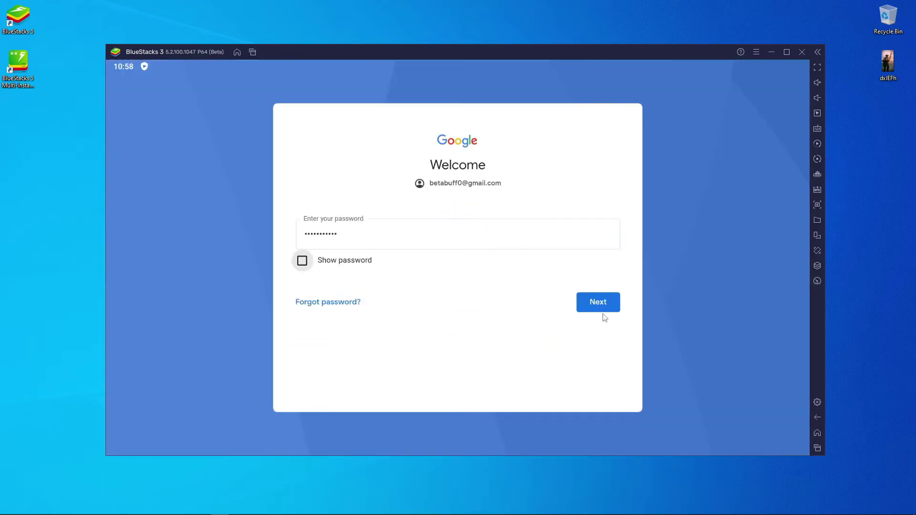
left_click(601, 305)
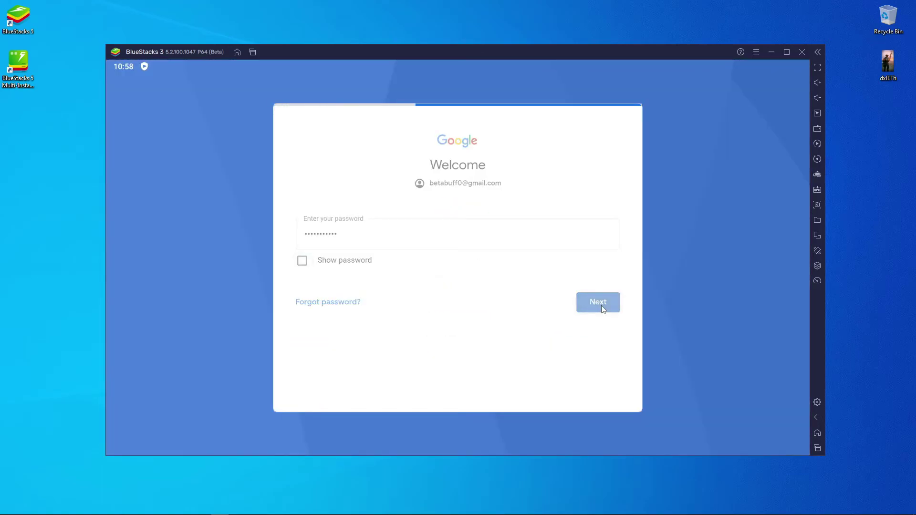
left_click(605, 326)
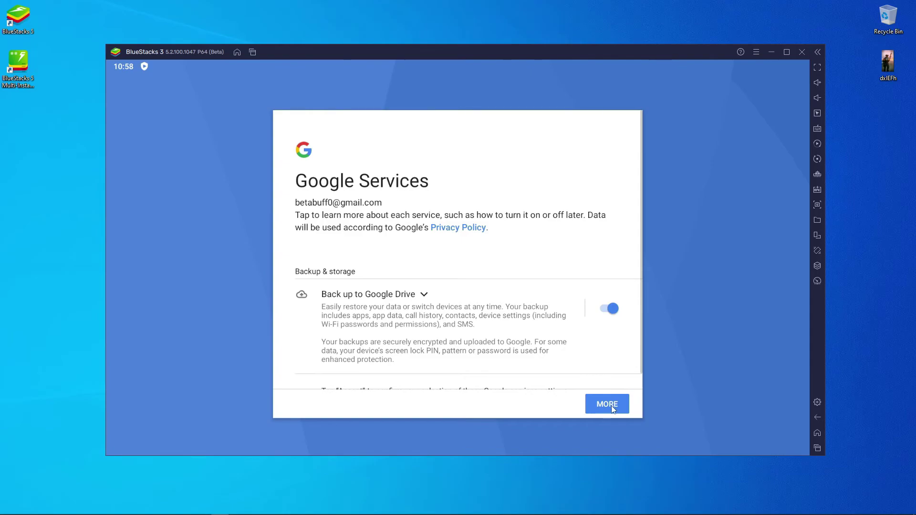
left_click(612, 406)
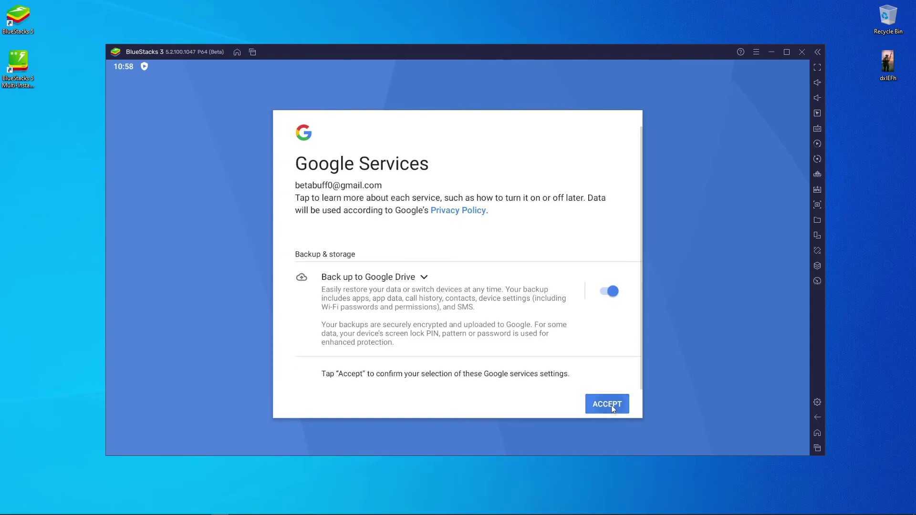
left_click(611, 405)
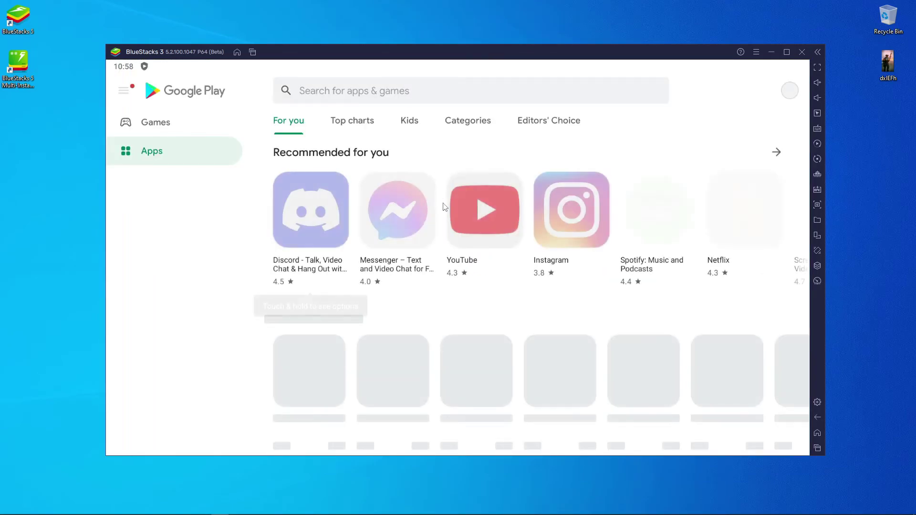
Search Google Play for 'call of duty' and install Call of Duty: Mobile
left_click(399, 96)
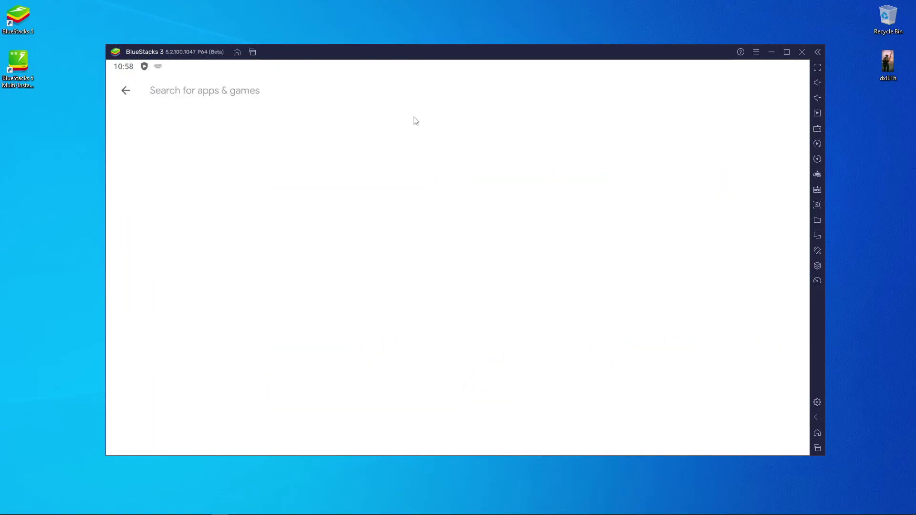
type("call")
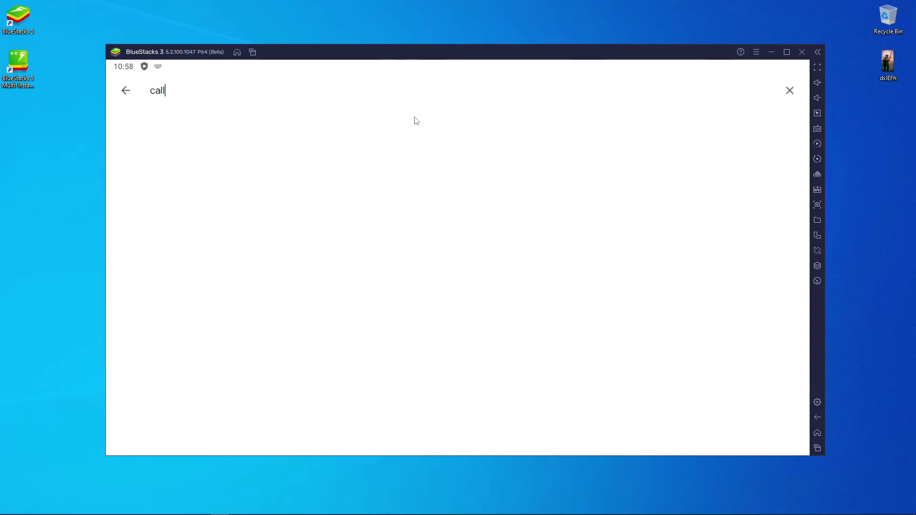
left_click(226, 136)
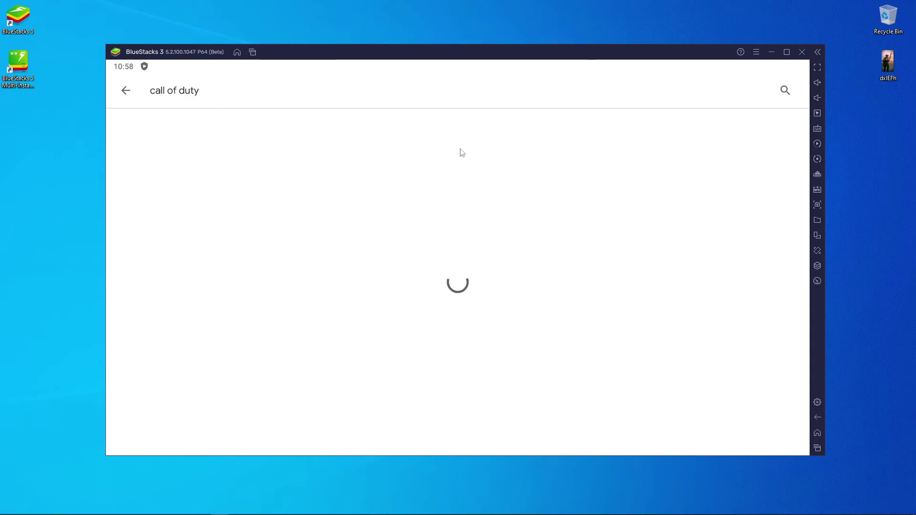
left_click(707, 147)
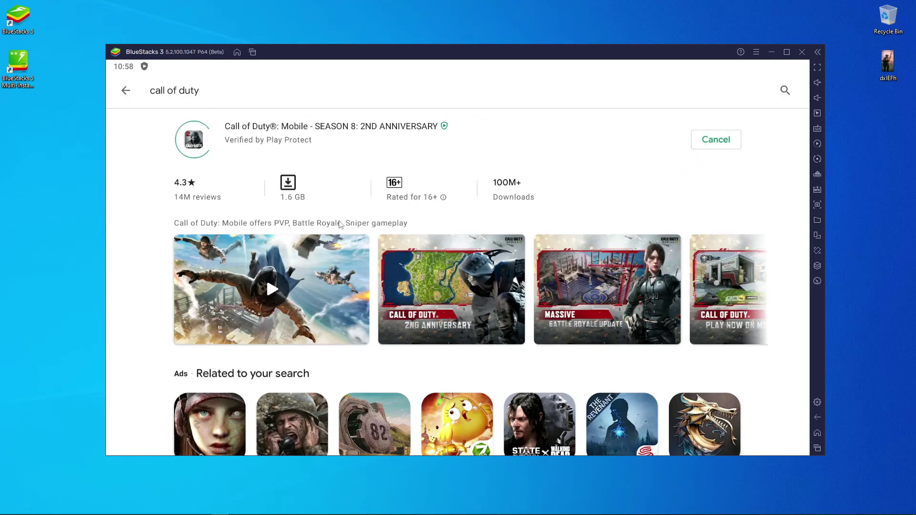